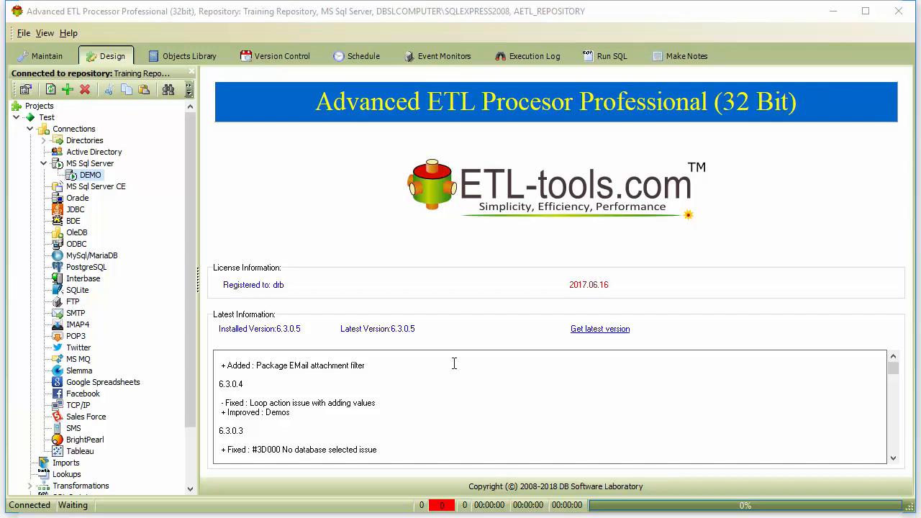
Browse the contents of the ReportTable table through the DEMO SQL Server connection.
double_click(91, 175)
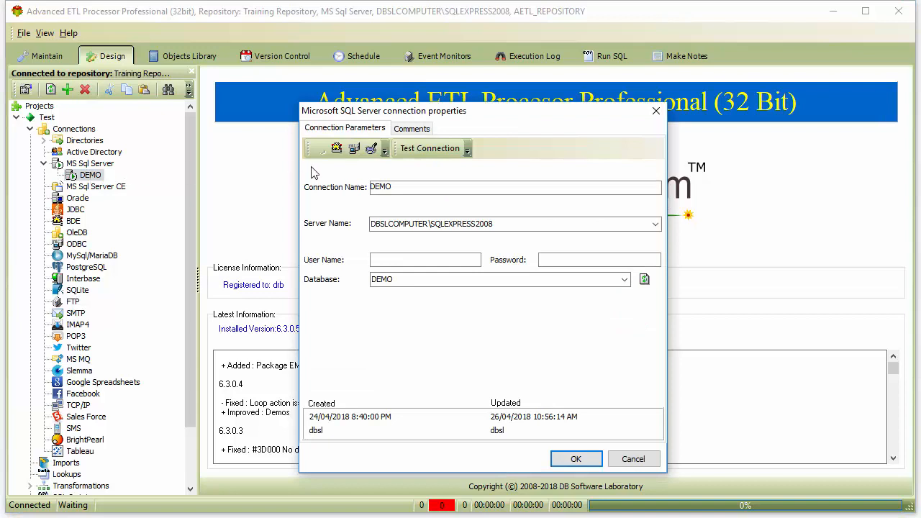
left_click(372, 149)
left_click(212, 312)
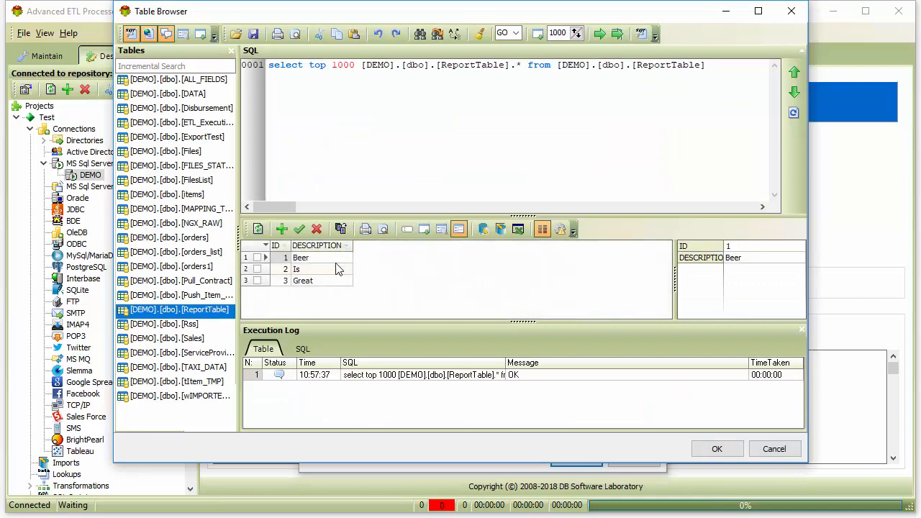
left_click(708, 450)
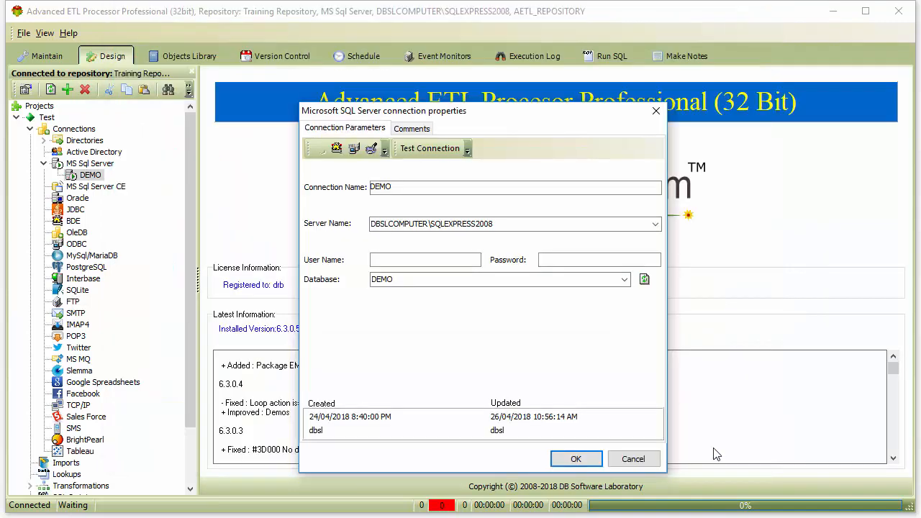
left_click(582, 461)
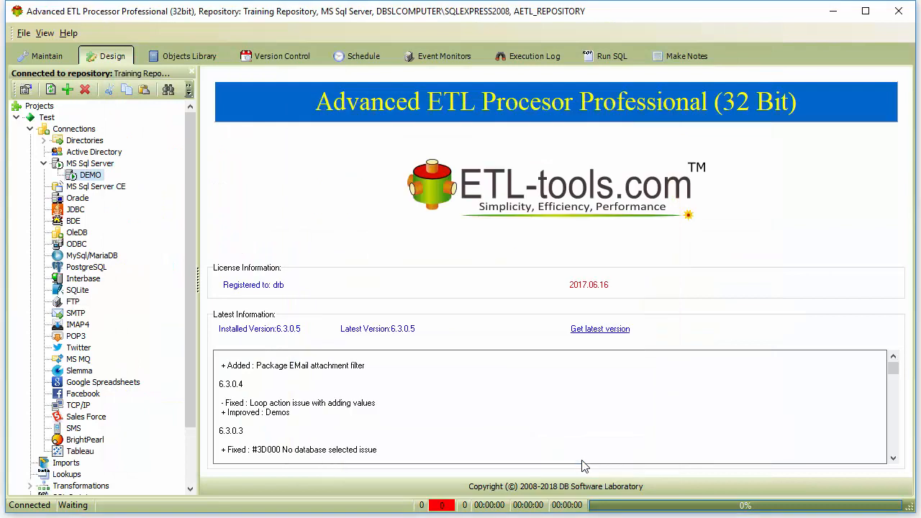
Create a new report with the description "Report" in the Report Group.
left_click_drag(189, 403, 190, 479)
left_click(105, 453)
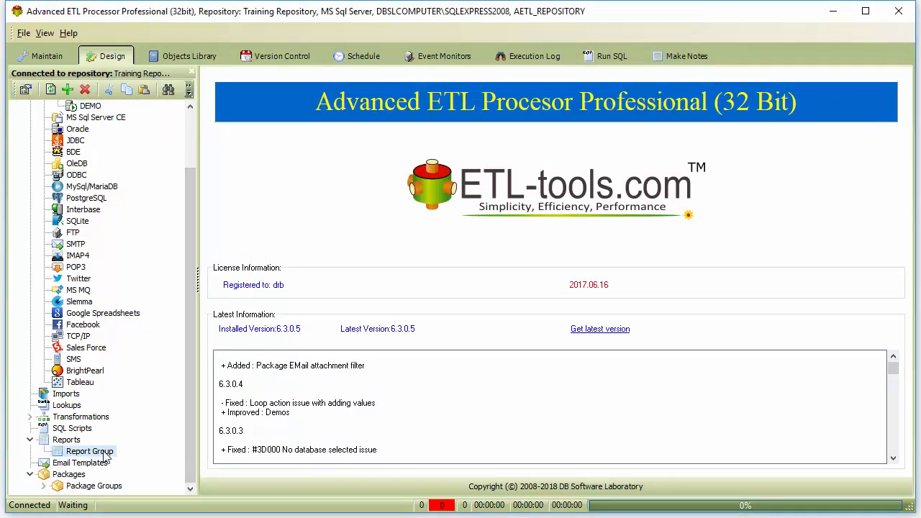
right_click(106, 455)
left_click(158, 117)
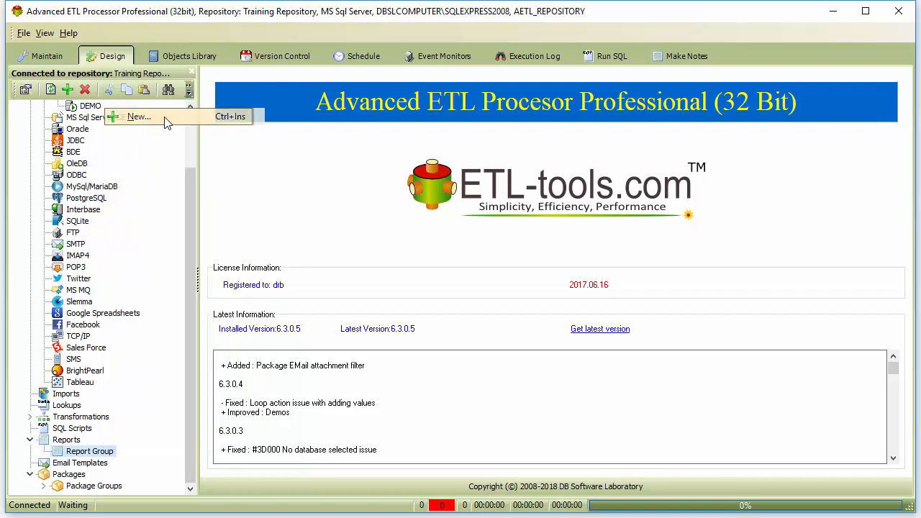
left_click(423, 260)
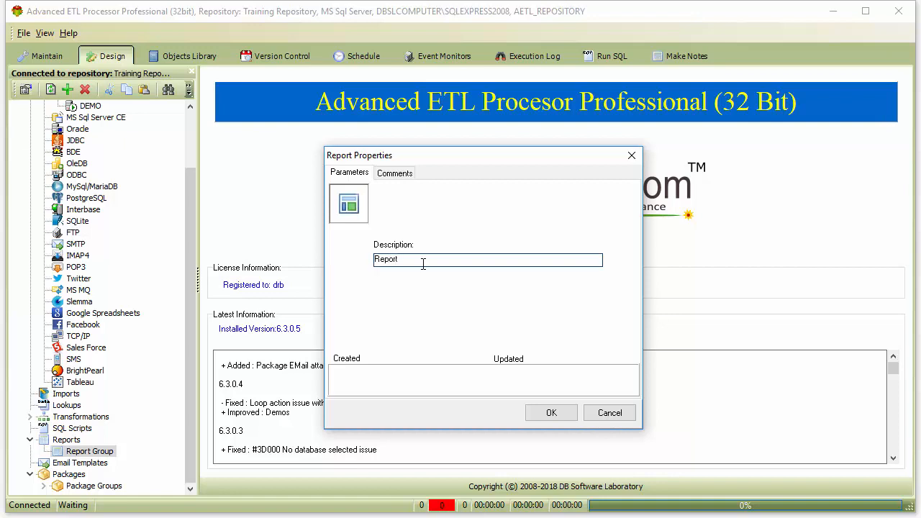
left_click(553, 415)
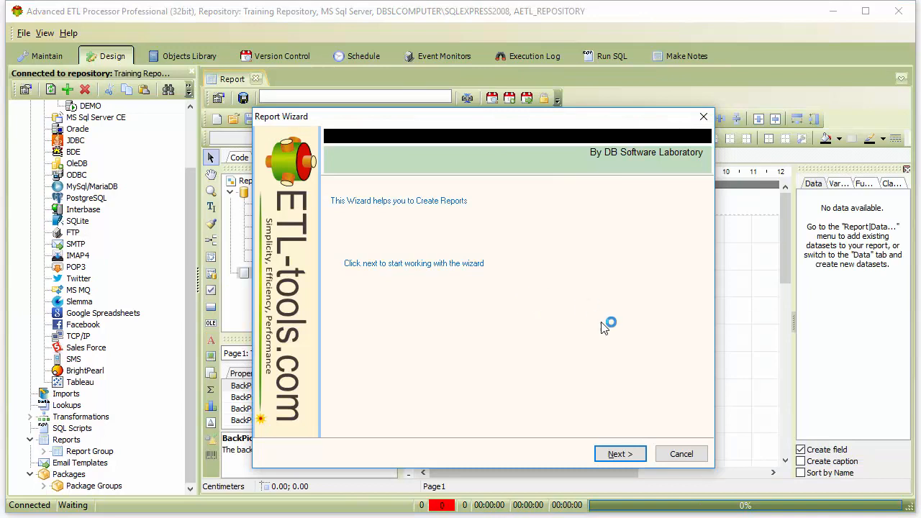
Select DEMO as the report's source connection and build a query that selects everything from ReportTable.
left_click(628, 454)
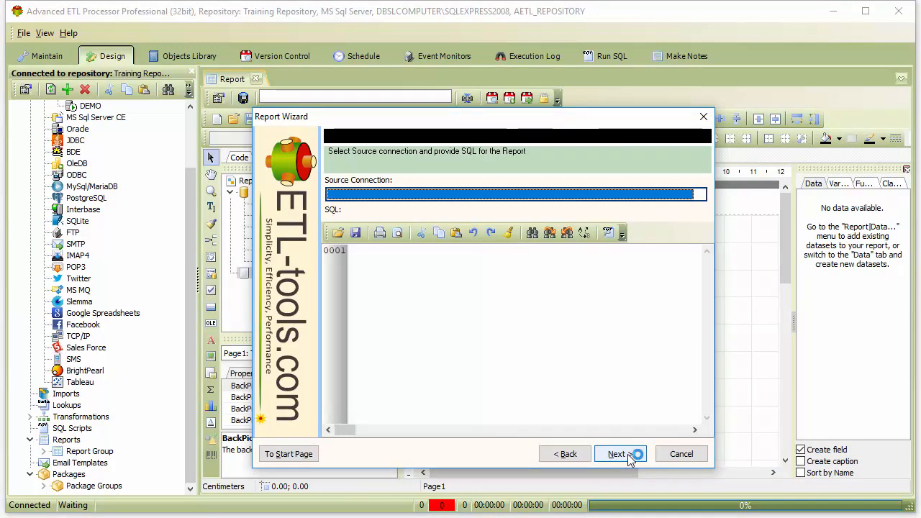
left_click(700, 193)
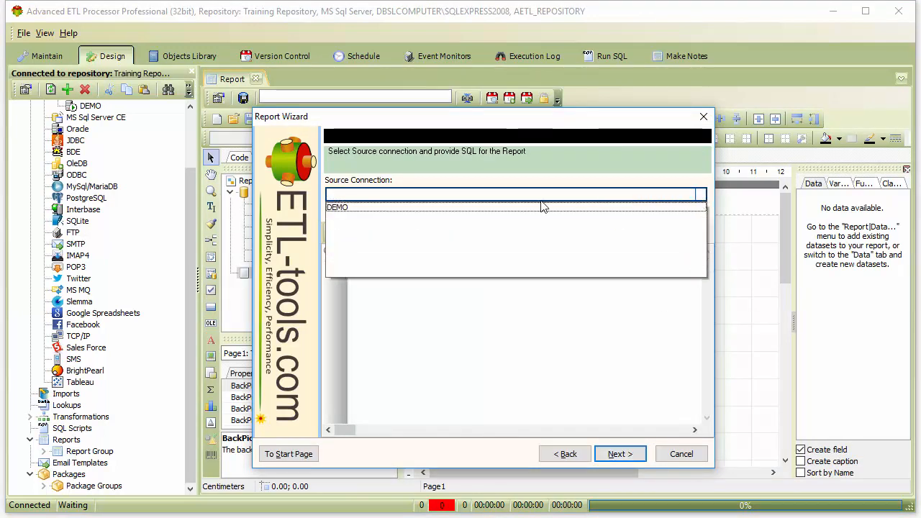
left_click(499, 207)
left_click(608, 232)
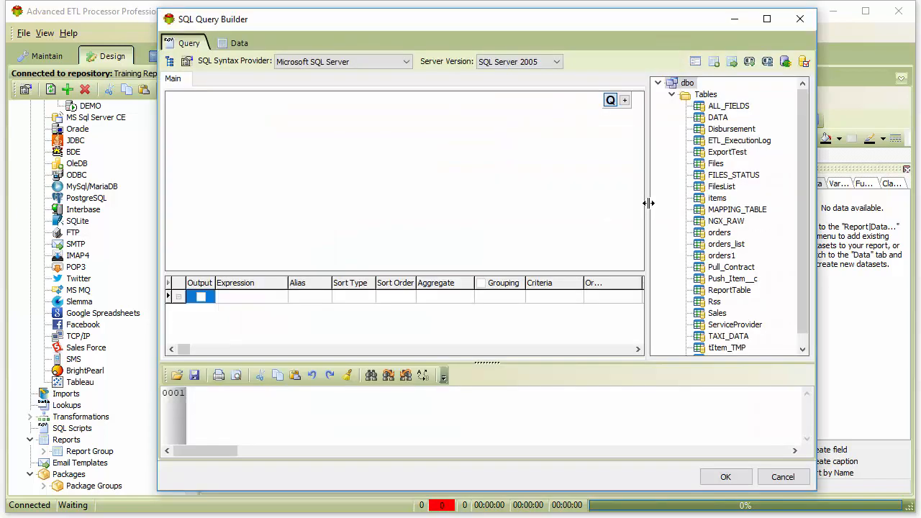
left_click_drag(738, 290, 402, 165)
left_click_drag(204, 106, 205, 108)
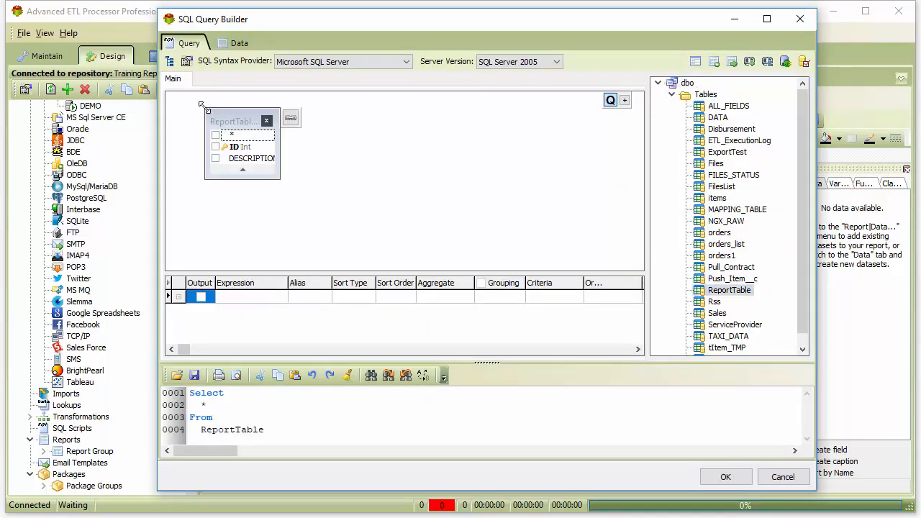
left_click(727, 479)
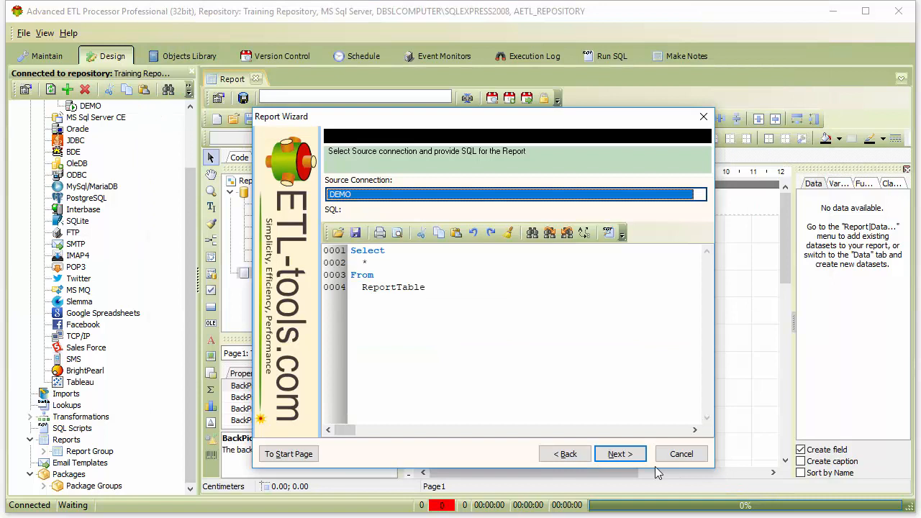
Add the ID and DESCRIPTION fields and complete the report wizard without groups, using portrait orientation and tabular layout.
left_click(620, 454)
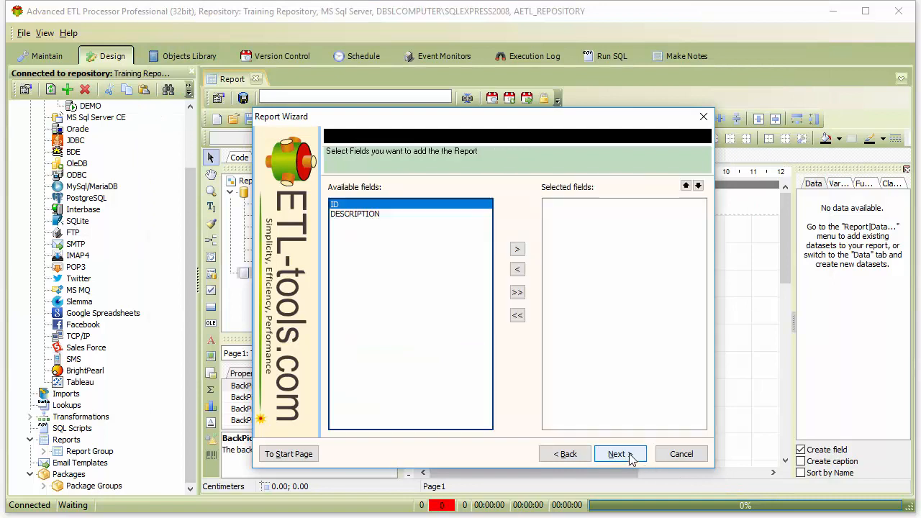
left_click(517, 292)
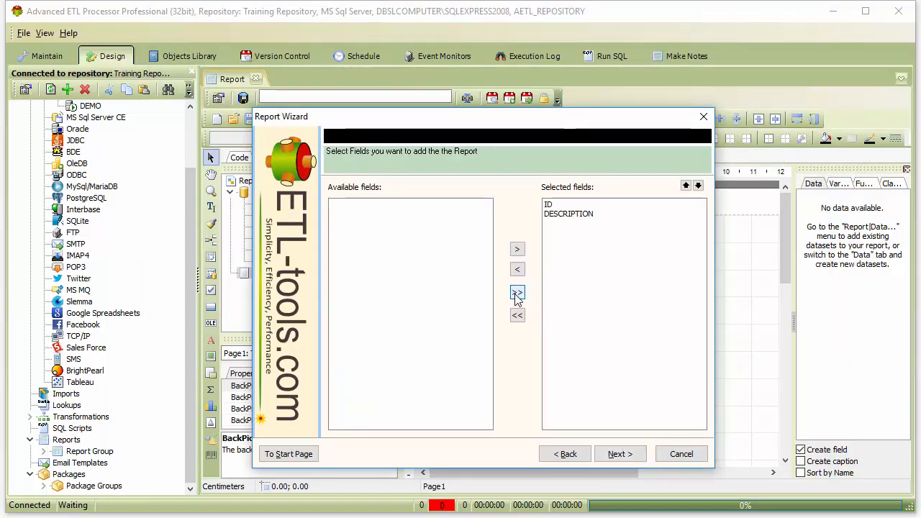
left_click(623, 456)
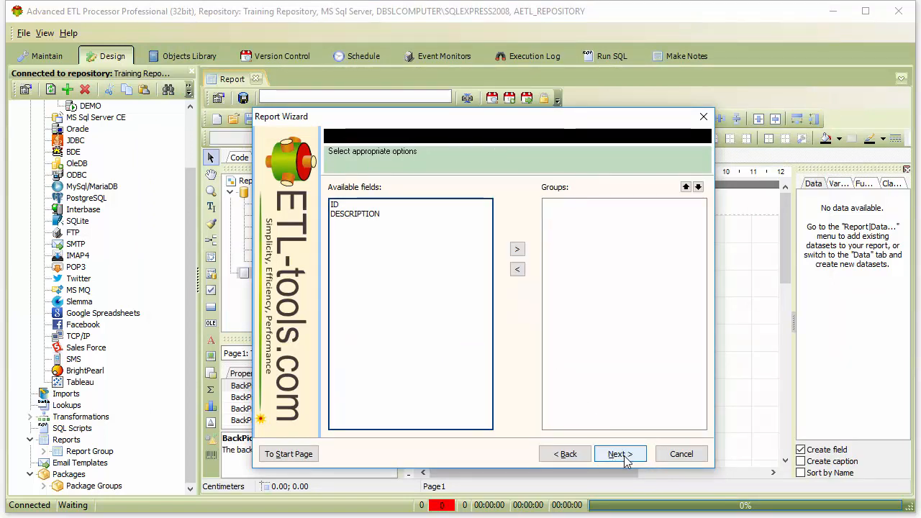
left_click(620, 453)
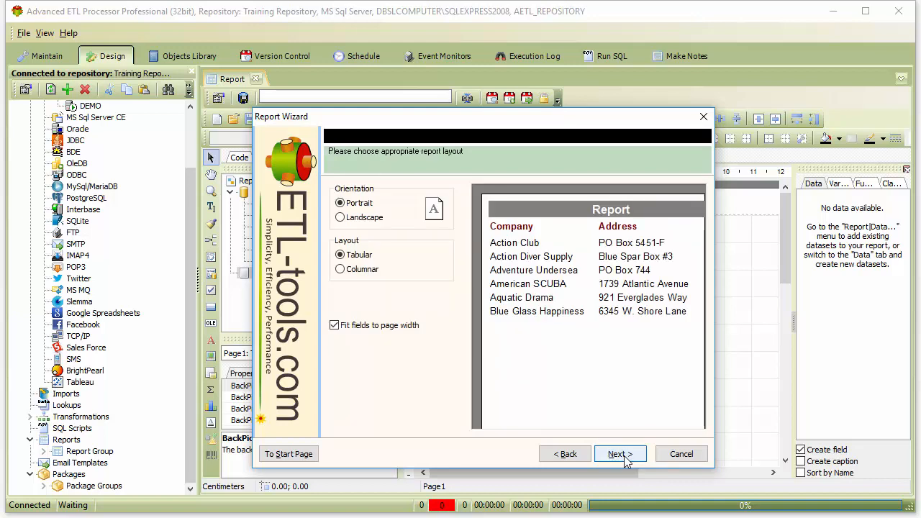
left_click(620, 454)
left_click(623, 458)
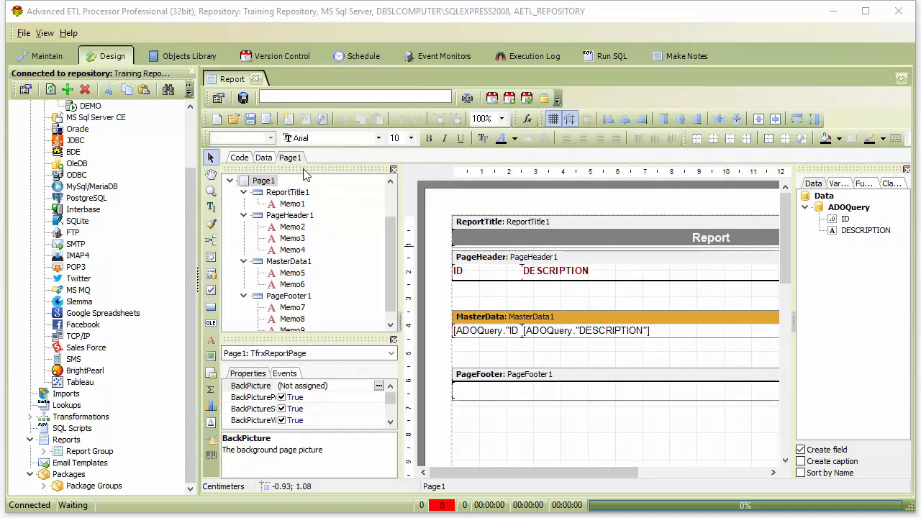
Preview the generated report and close the preview.
left_click(266, 119)
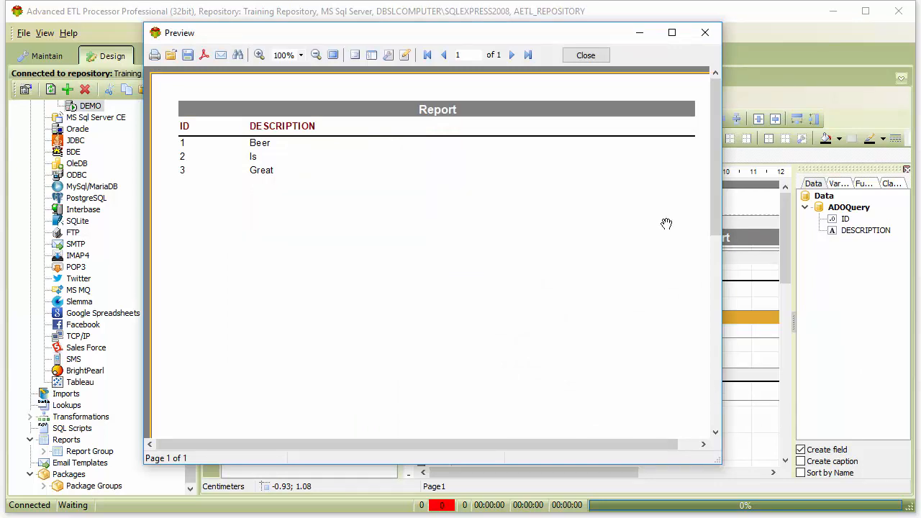
left_click(585, 55)
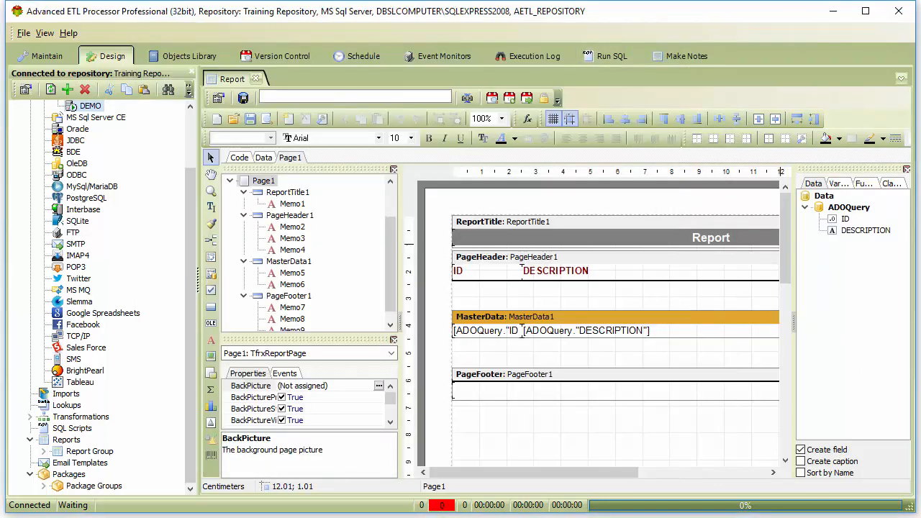
Create a report variable category named ReportVariables.
left_click(528, 121)
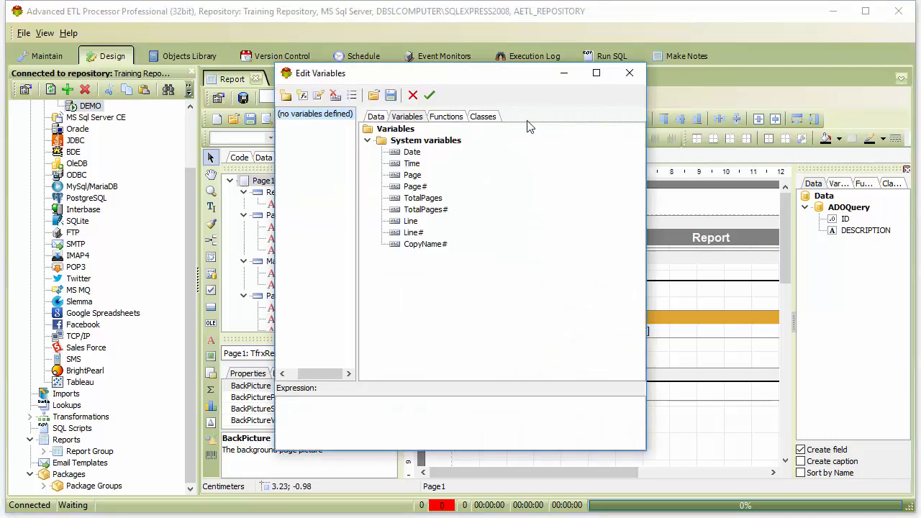
left_click(286, 102)
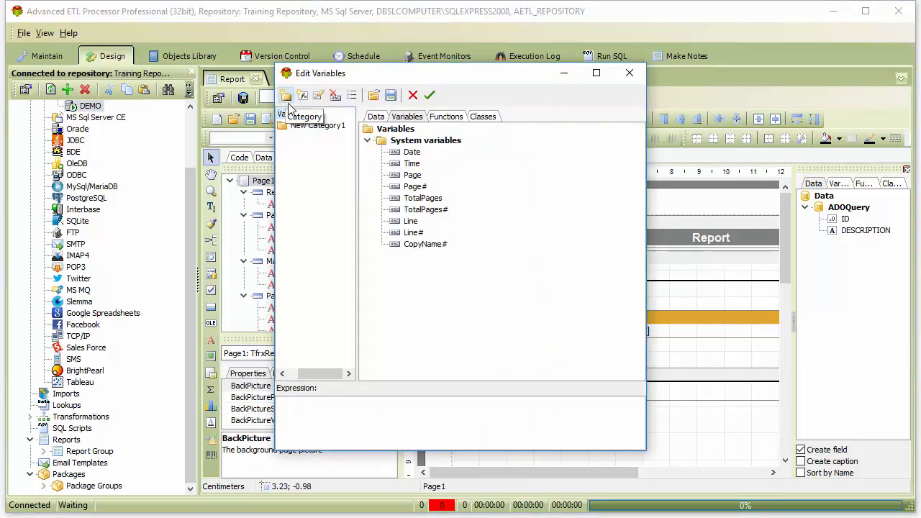
left_click(329, 128)
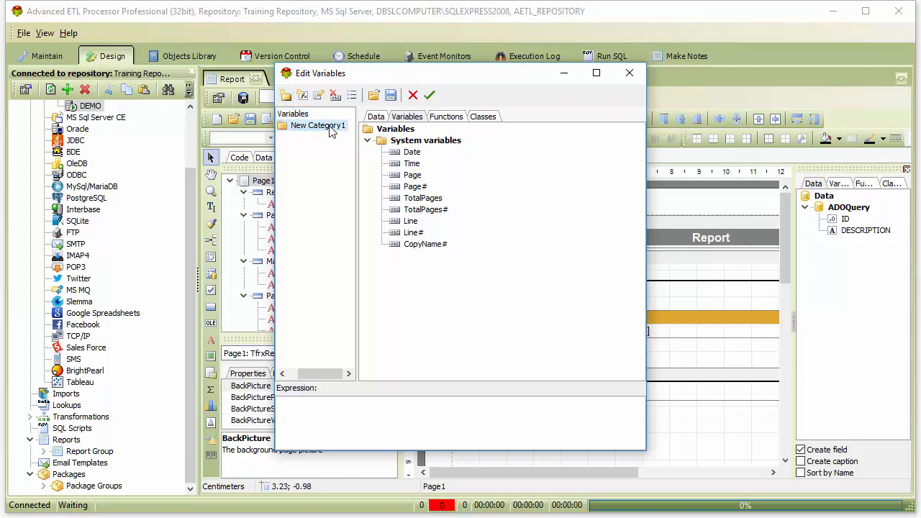
left_click(329, 128)
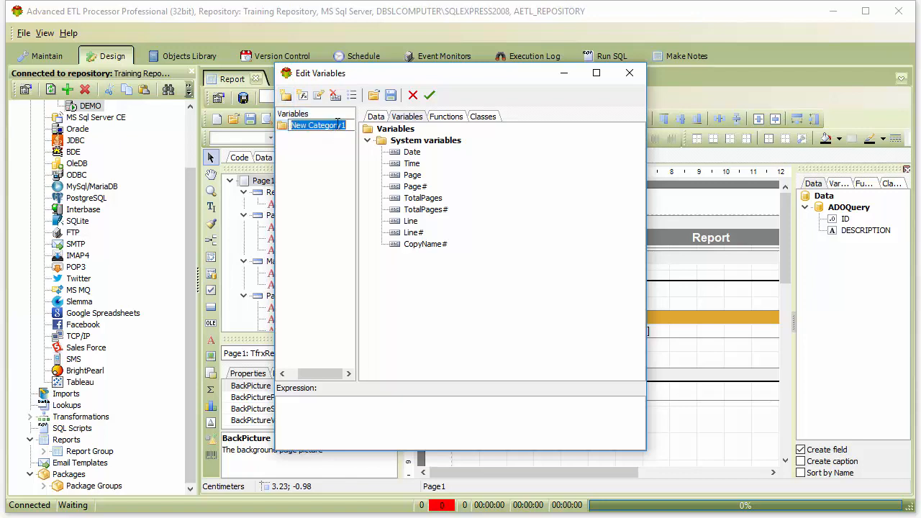
type("Report")
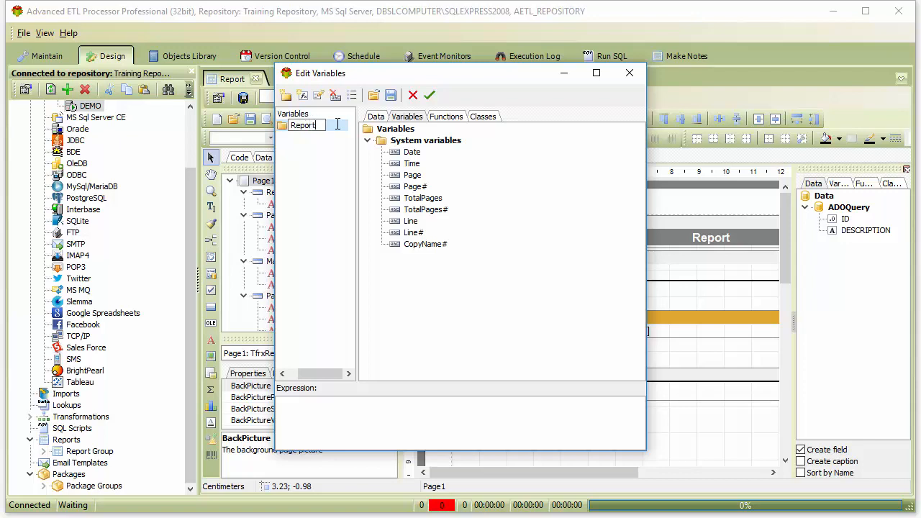
type("Variables")
left_click(333, 159)
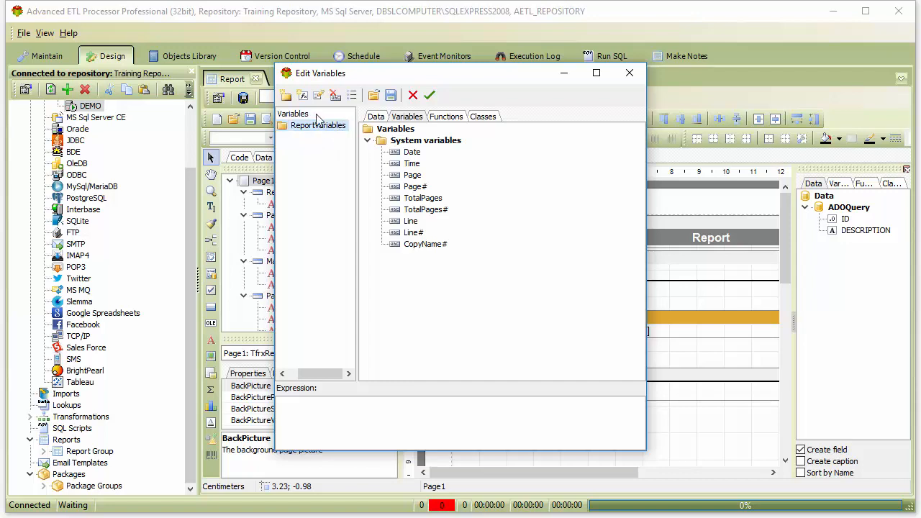
Add a variable named reportVariable to the ReportVariables category.
left_click(302, 95)
left_click(331, 138)
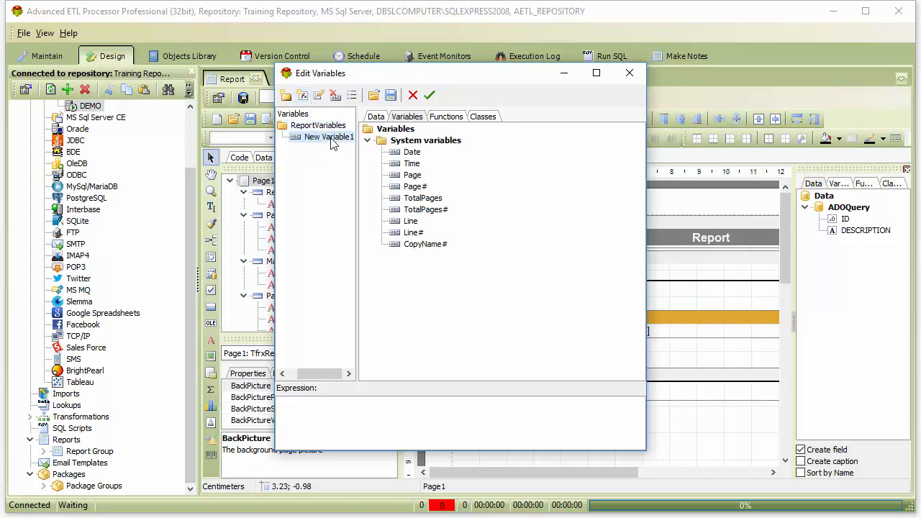
left_click(331, 137)
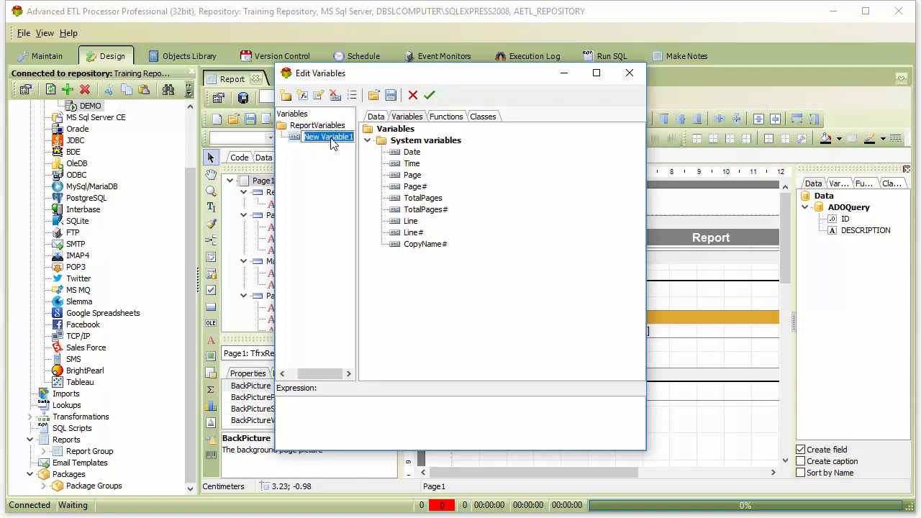
type("report")
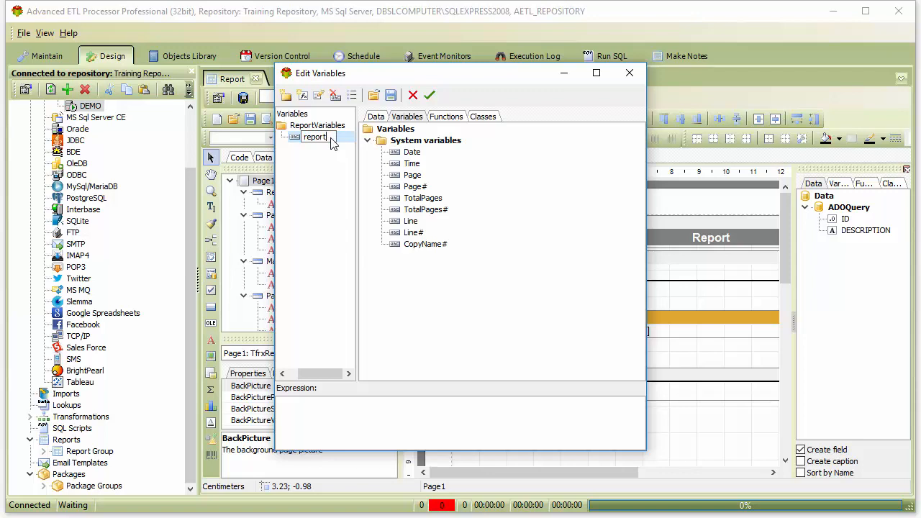
type("Variable")
key("Return")
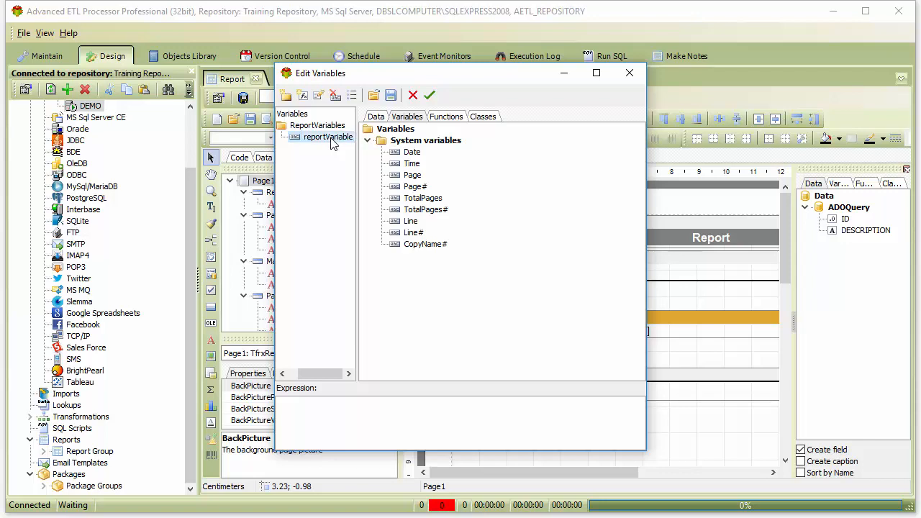
Set the expression of reportVariable to 1 and apply the variable changes.
left_click(332, 140)
left_click(322, 412)
left_click(317, 127)
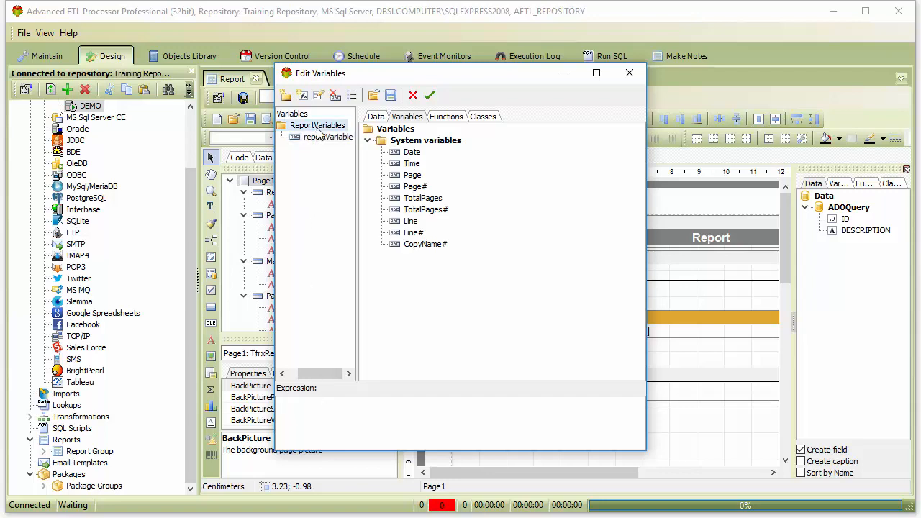
left_click(320, 136)
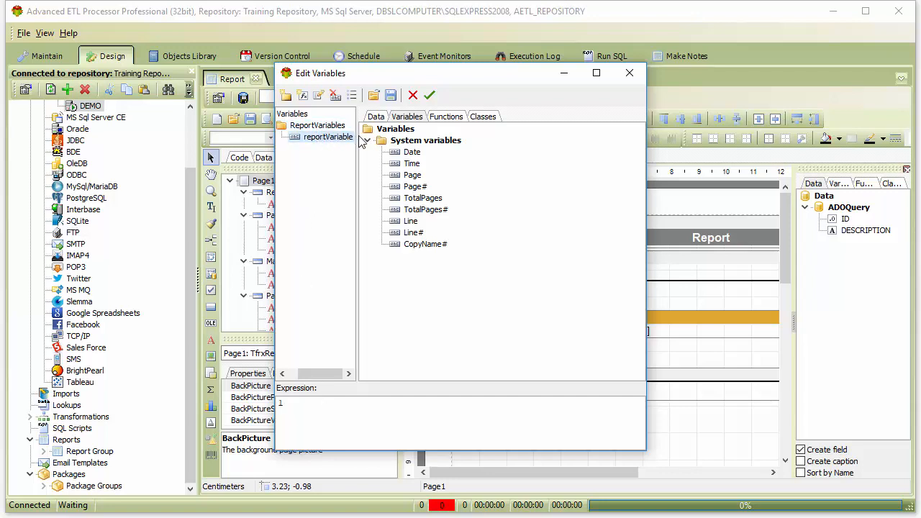
left_click(430, 96)
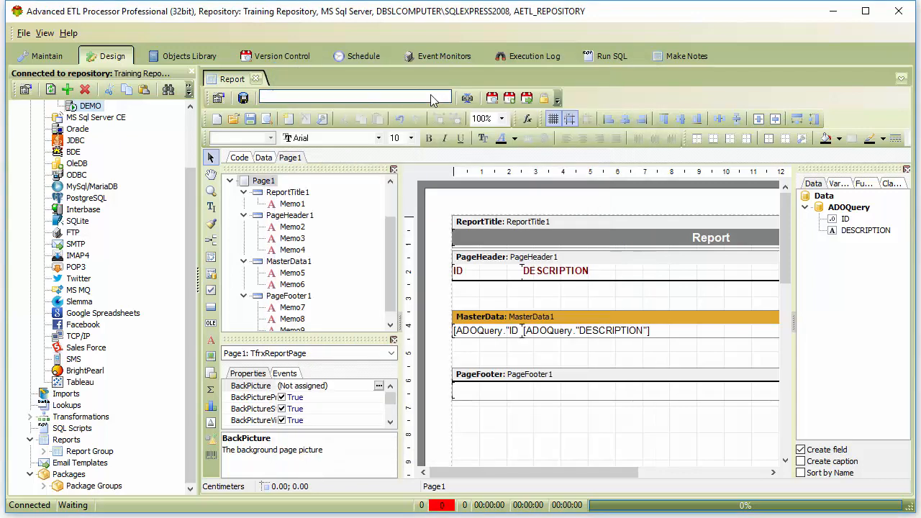
On the report's data page, move the ADOQuery component clear of the ADODatabase component, to about 96, 32 pixels.
left_click(264, 158)
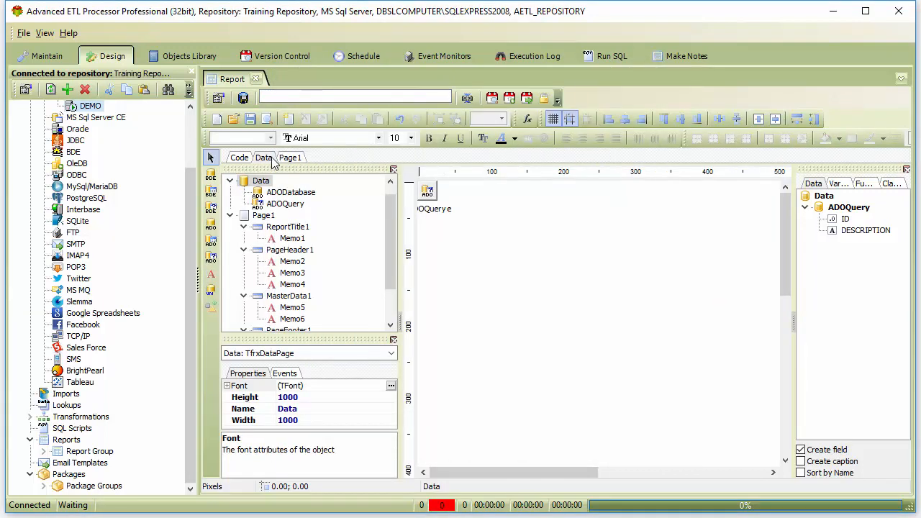
left_click(448, 206)
left_click_drag(460, 213, 501, 220)
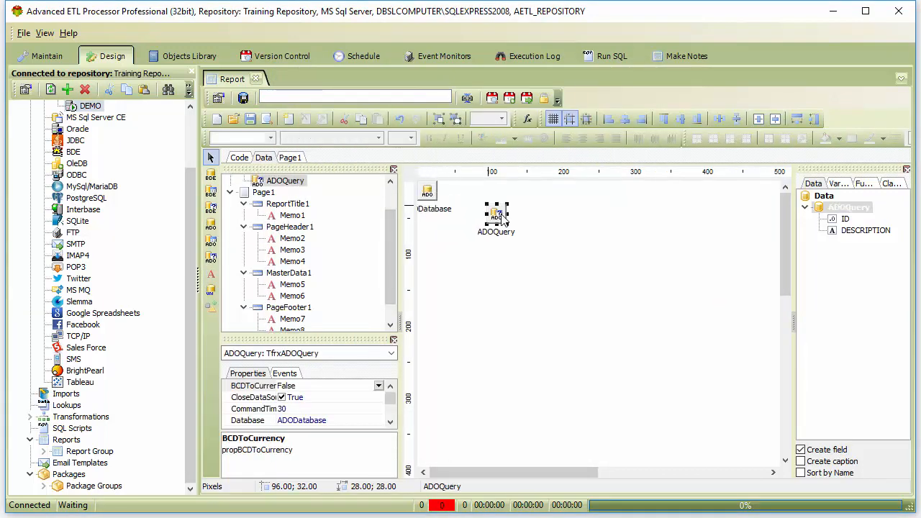
Add the condition where id=:sqlVariable to the ADOQuery's SQL and accept the query.
double_click(501, 220)
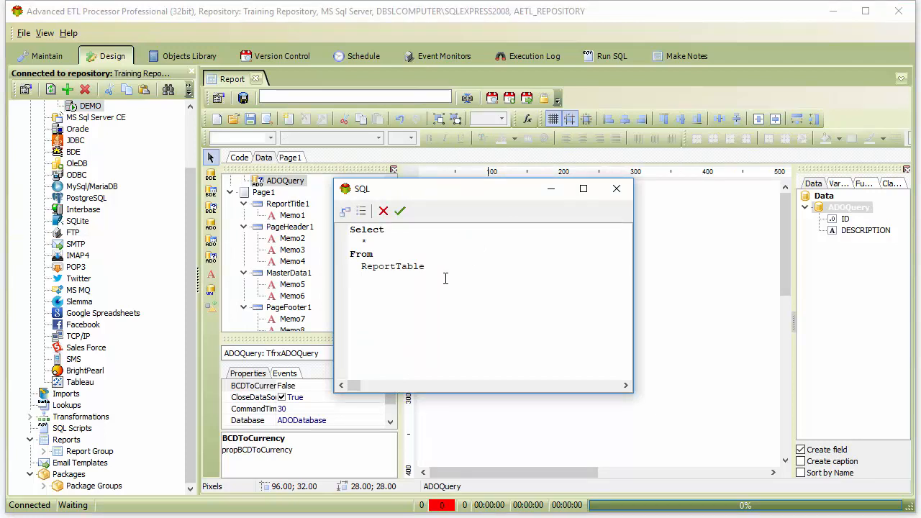
type("where id=:sqlVariable")
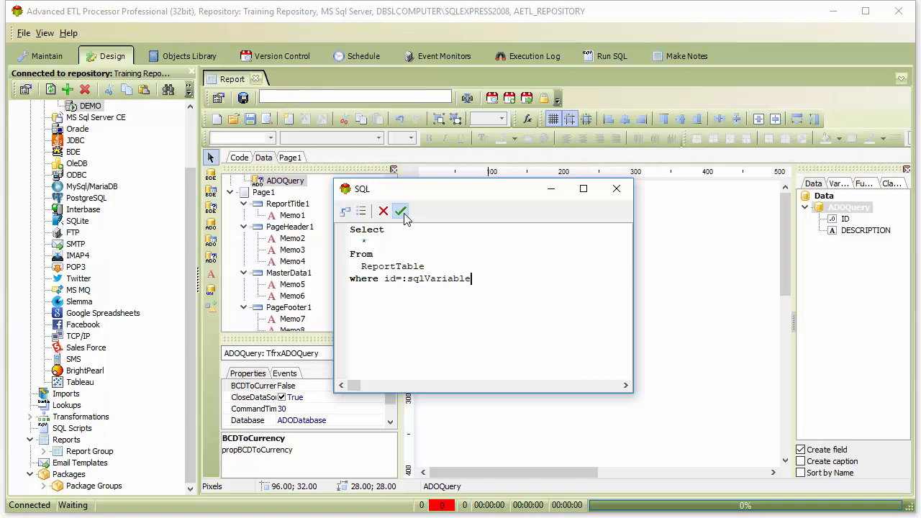
left_click(402, 214)
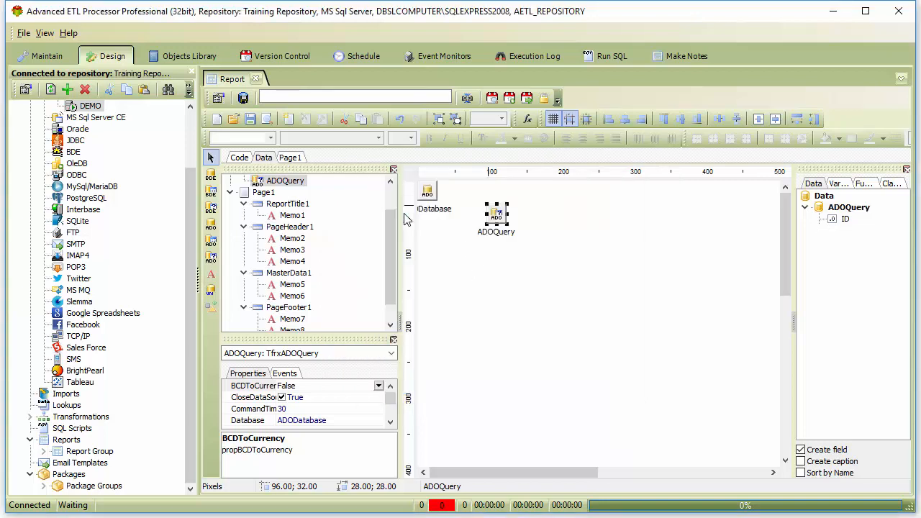
Set the value of the ADOQuery's sqlVariable parameter to the expression <reportVariable> and accept the parameters.
left_click_drag(365, 336, 367, 262)
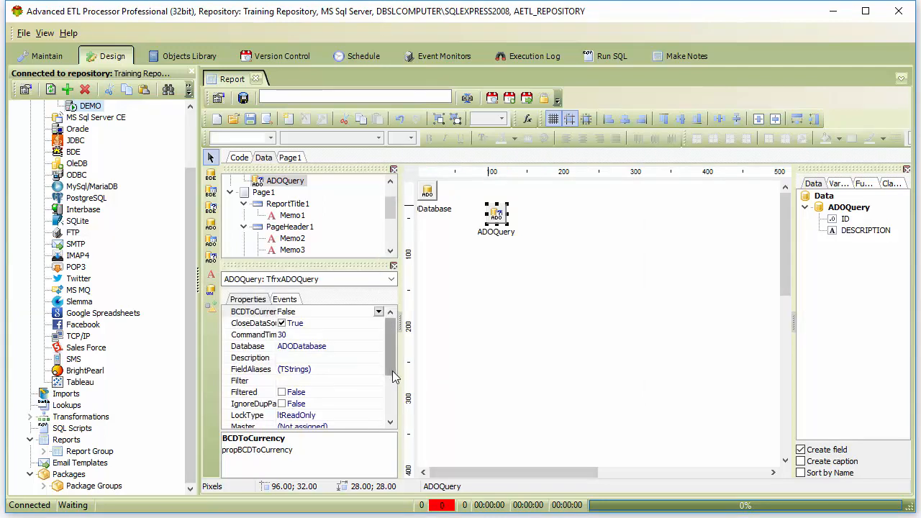
left_click_drag(392, 360, 392, 390)
left_click(363, 383)
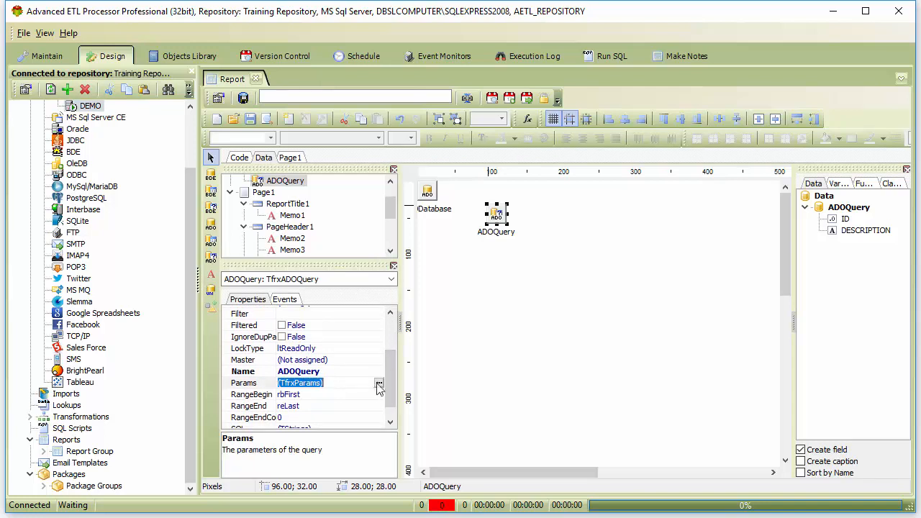
left_click(381, 383)
left_click(556, 188)
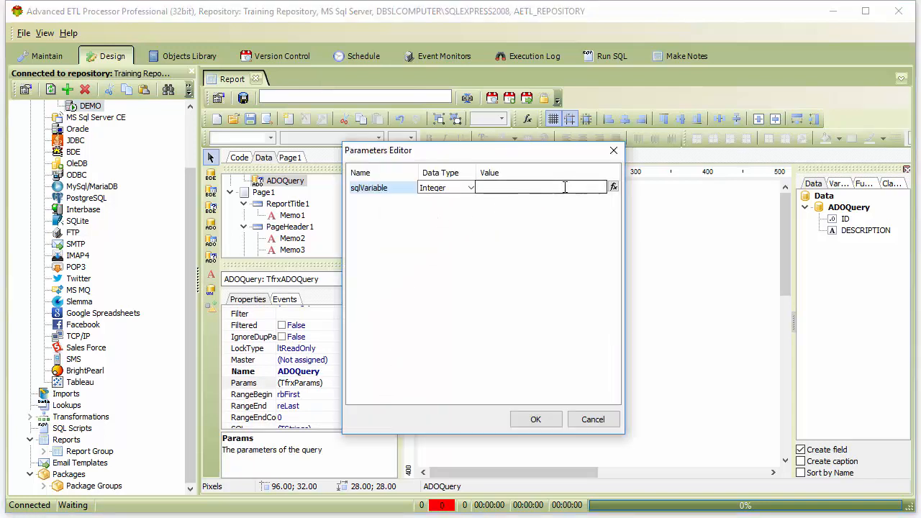
left_click(613, 187)
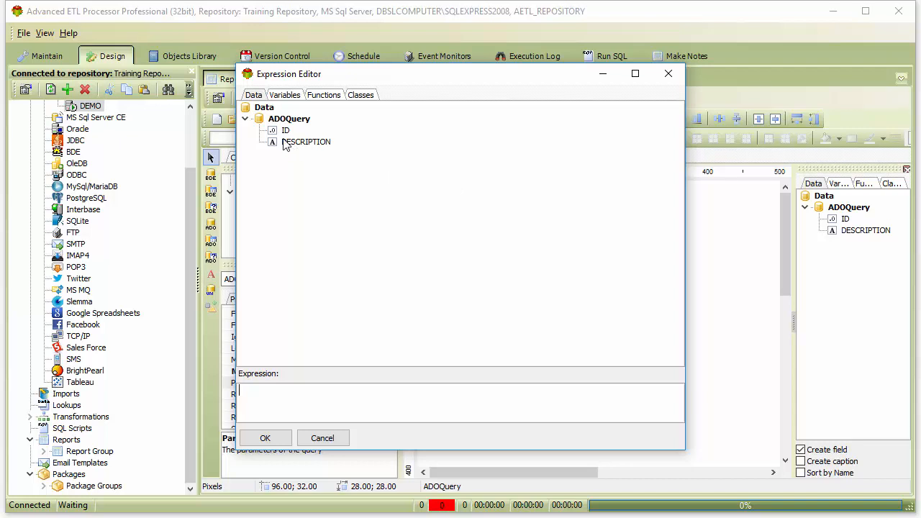
left_click(289, 97)
double_click(310, 131)
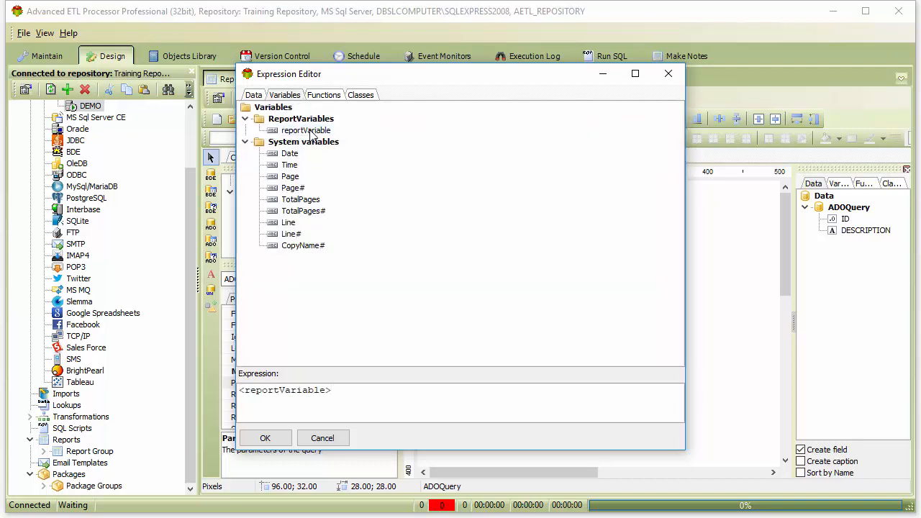
left_click(279, 441)
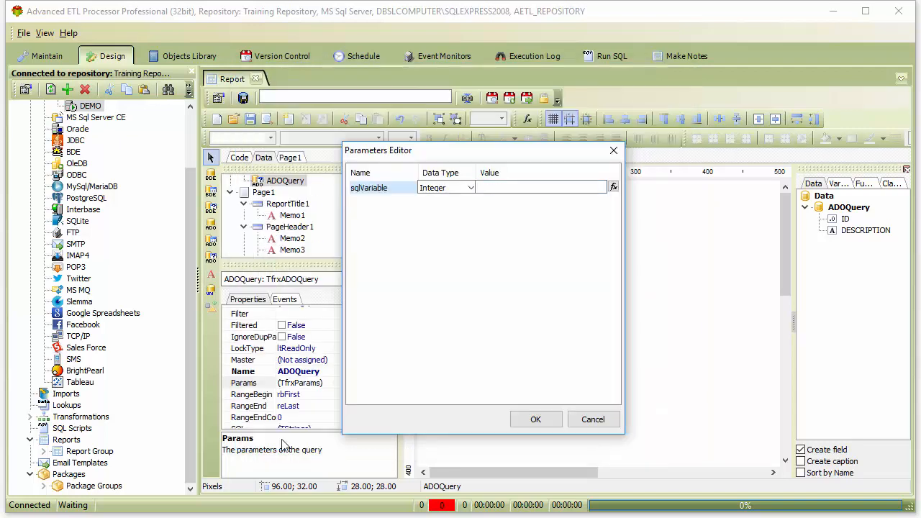
left_click(532, 420)
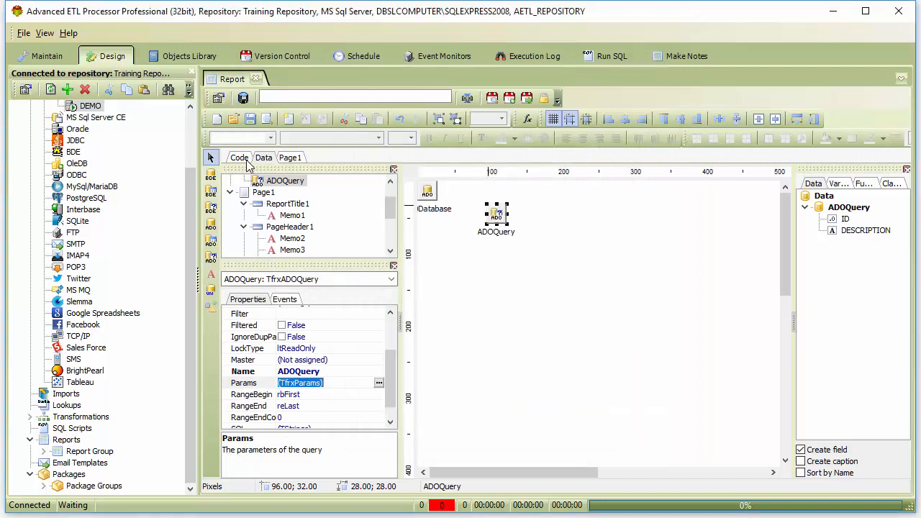
Return to the Page1 layout and preview the filtered report.
left_click(289, 157)
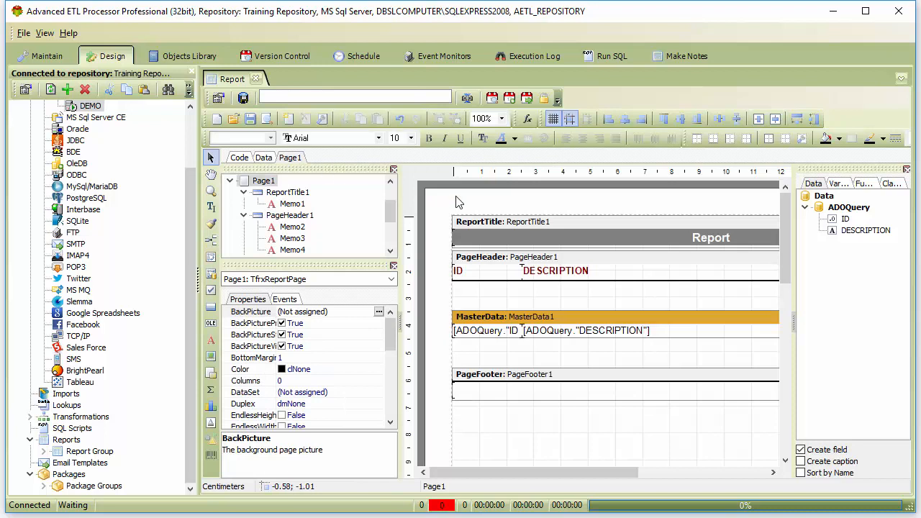
left_click(266, 119)
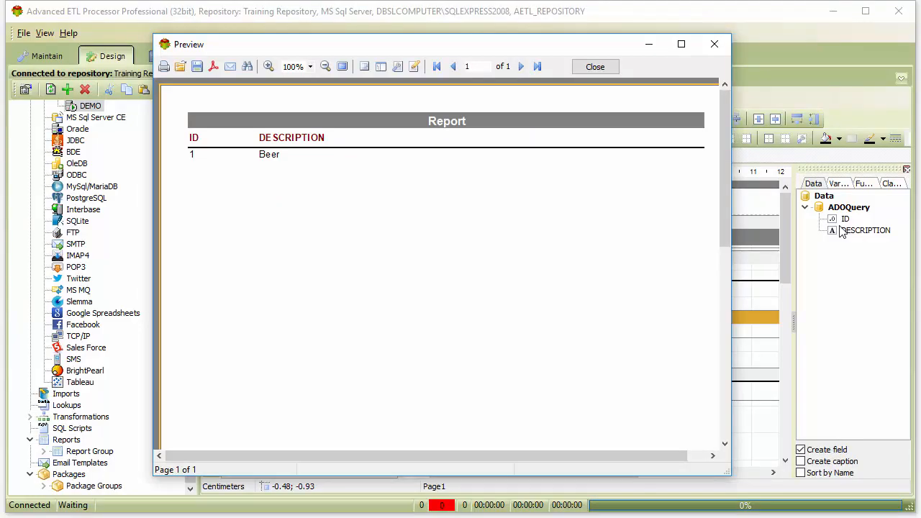
left_click(595, 67)
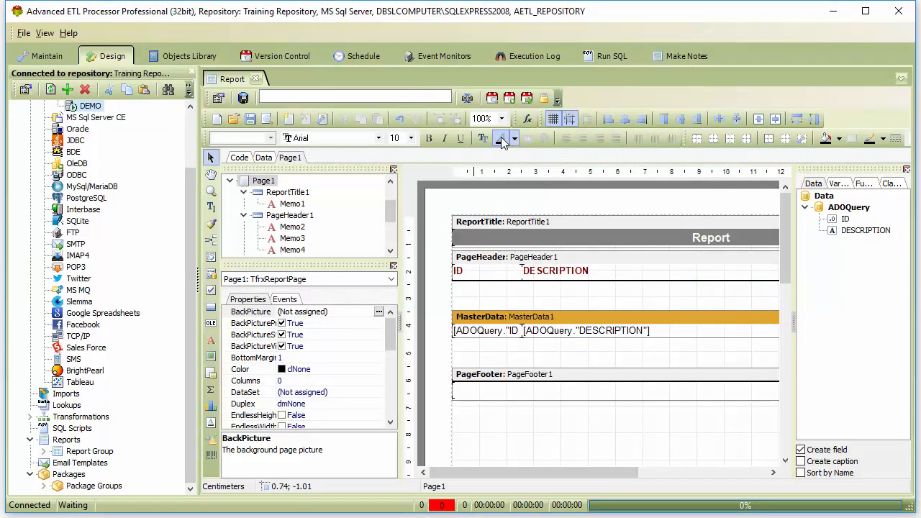
Set the expression of reportVariable to 2, apply the change and preview the report again.
left_click(527, 119)
left_click(336, 136)
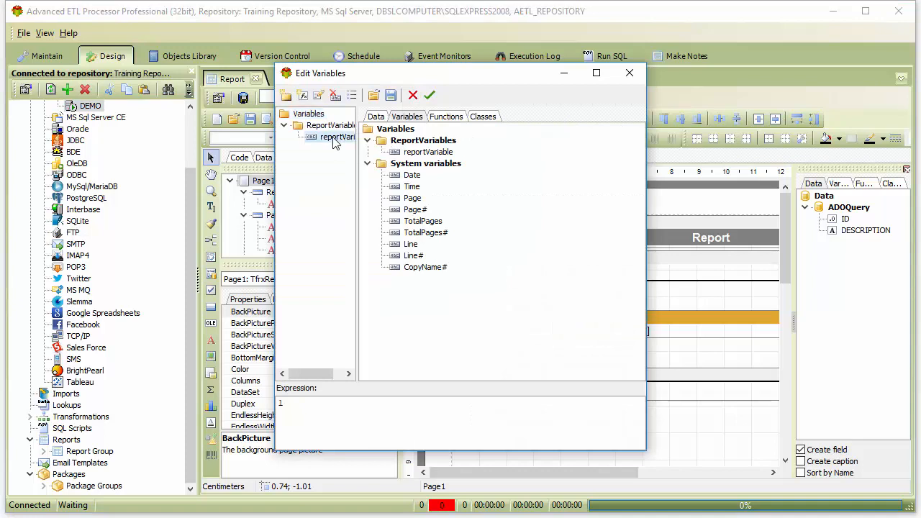
left_click_drag(310, 413, 269, 408)
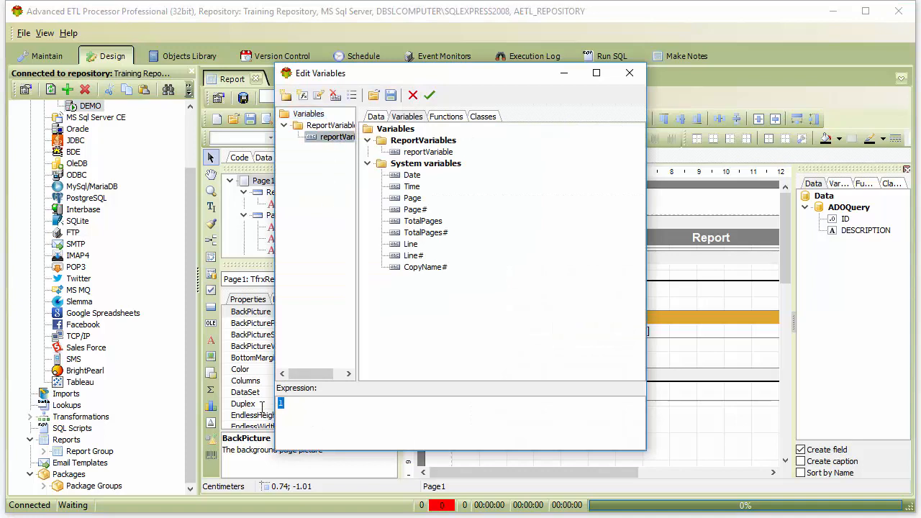
type("2")
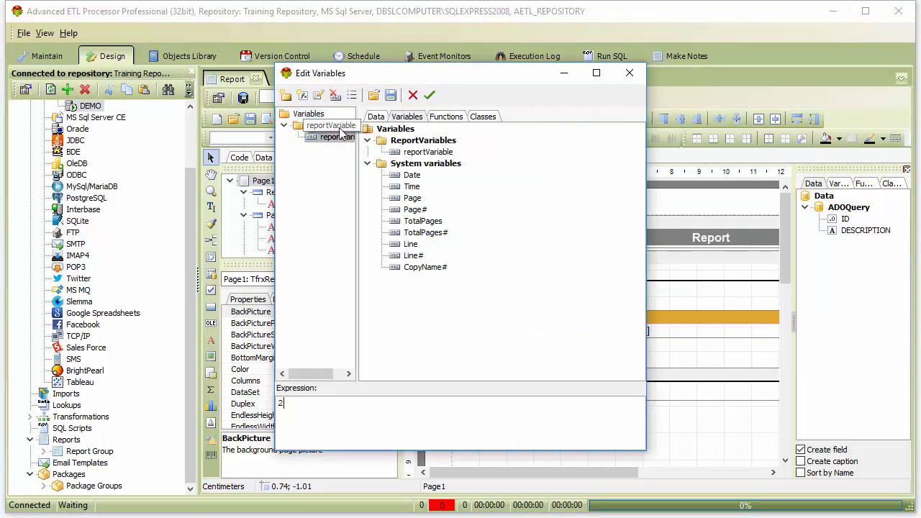
left_click(430, 95)
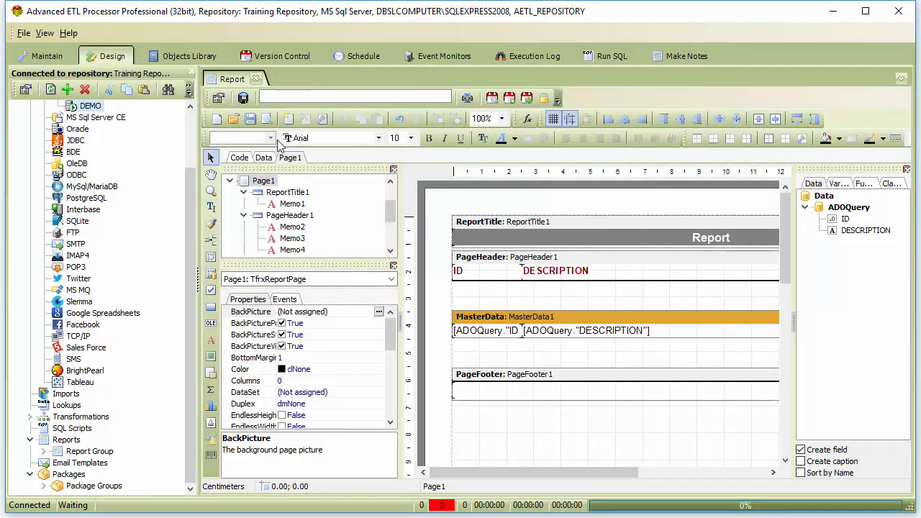
left_click(267, 119)
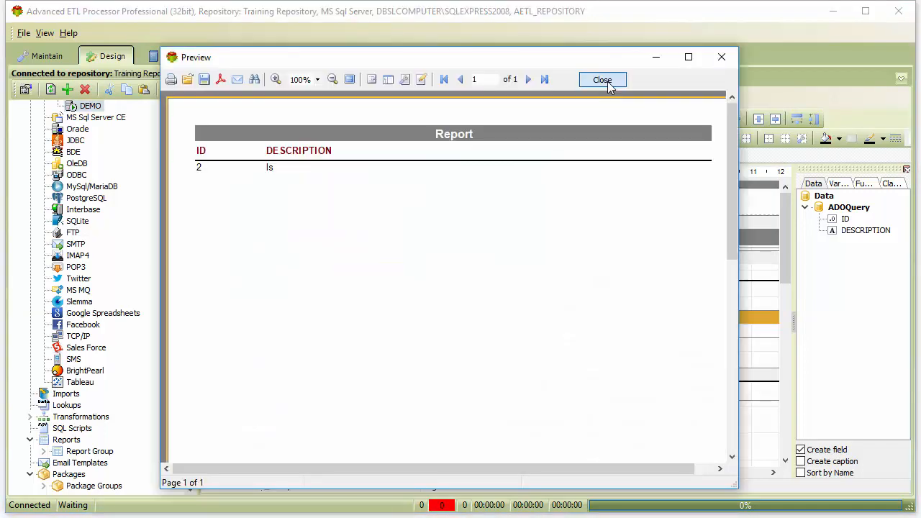
left_click(602, 79)
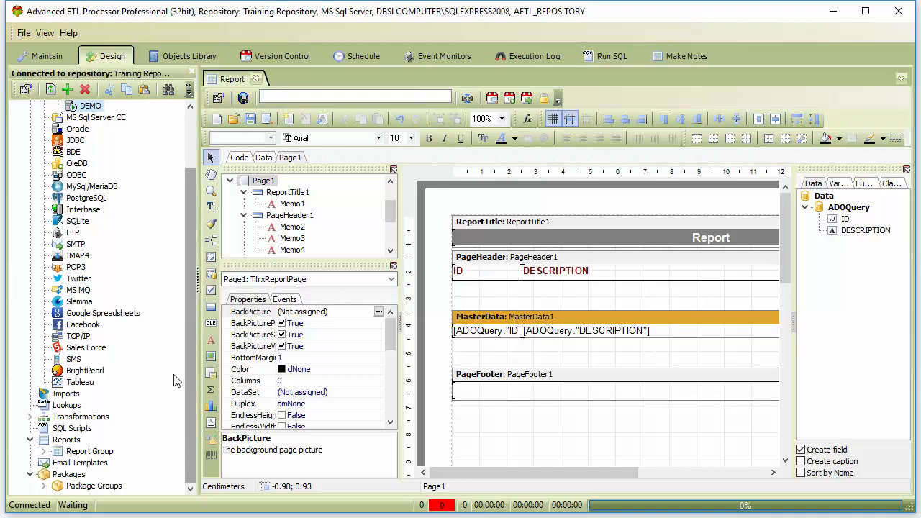
Open the package under Package Groups and add Report from Report Group to its canvas.
left_click(44, 486)
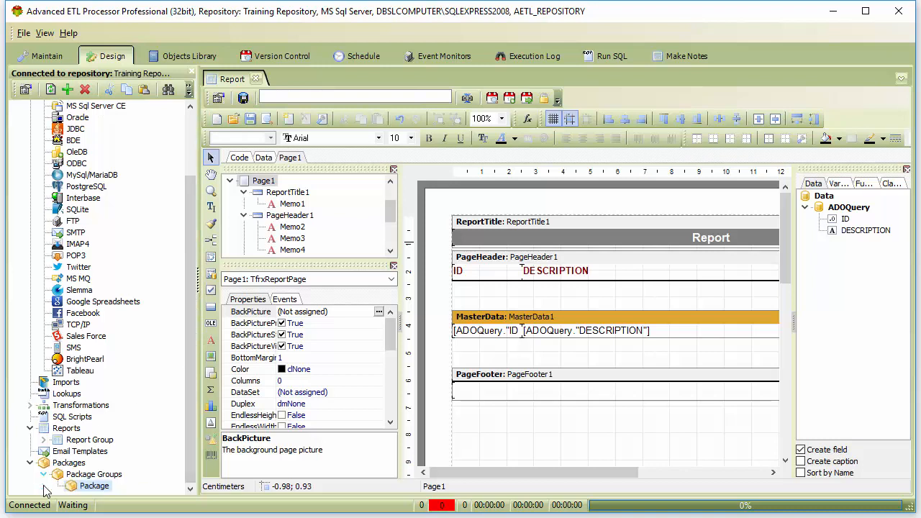
double_click(85, 487)
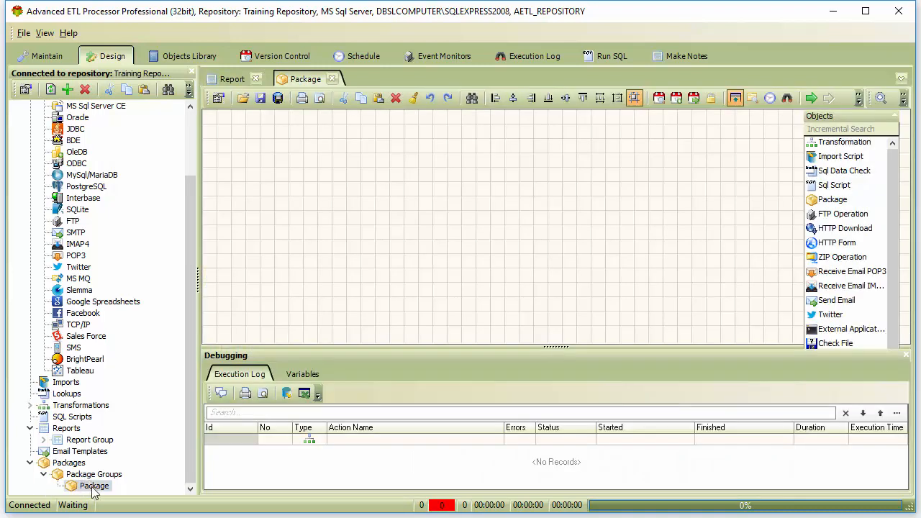
left_click(44, 440)
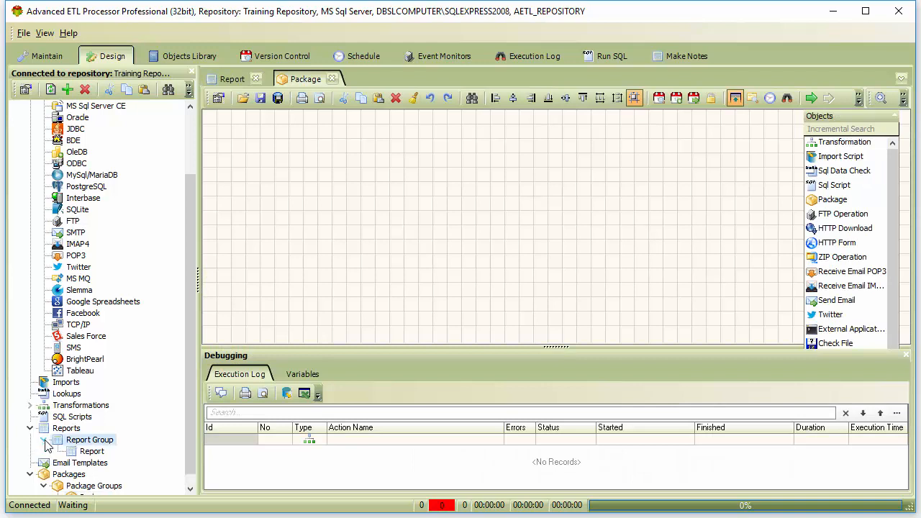
left_click(86, 451)
left_click_drag(235, 139, 242, 139)
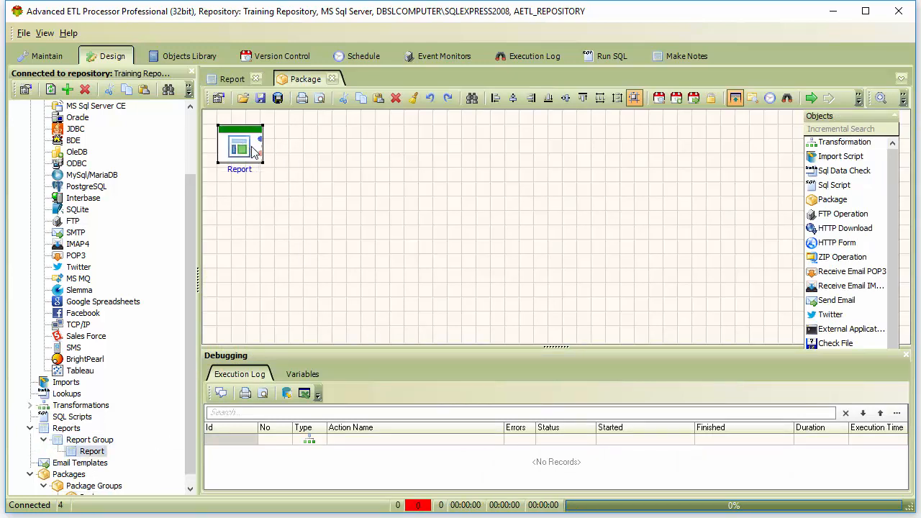
In the package's Report action properties, set the reportVariable parameter to 1 and post the change.
double_click(256, 150)
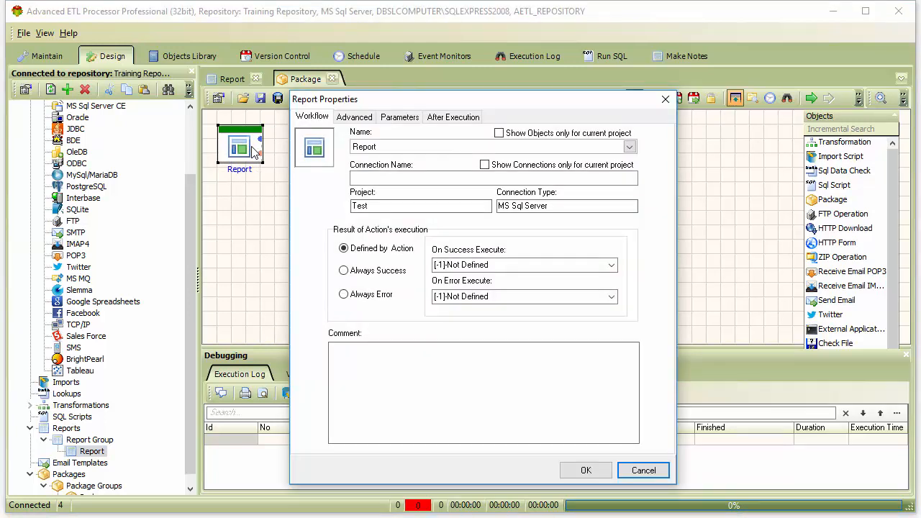
left_click(399, 117)
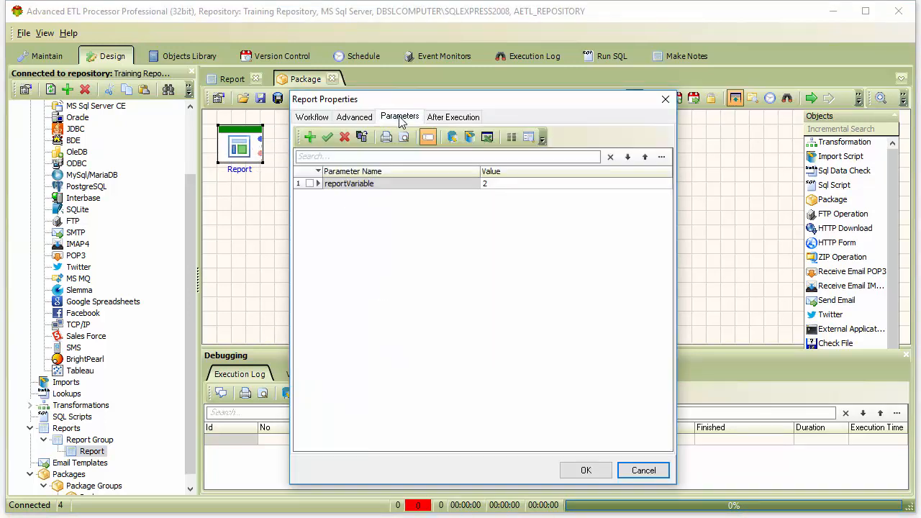
left_click(504, 186)
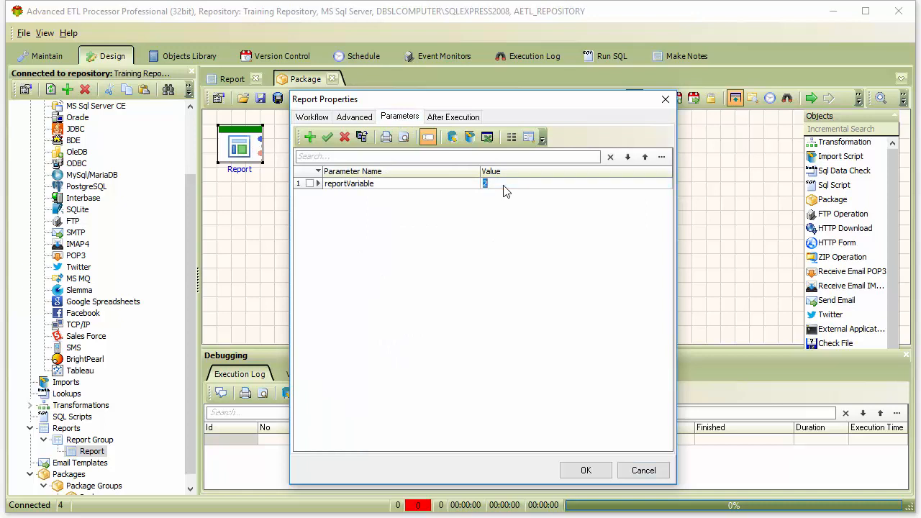
type("1")
left_click(327, 139)
Have the Report action save into the file c:\support\report.pdf and run the package.
left_click(352, 117)
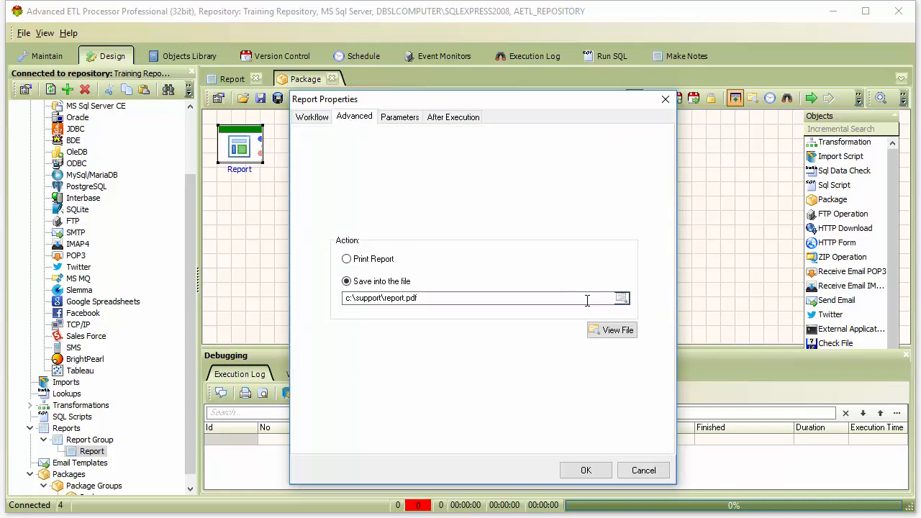
left_click(586, 470)
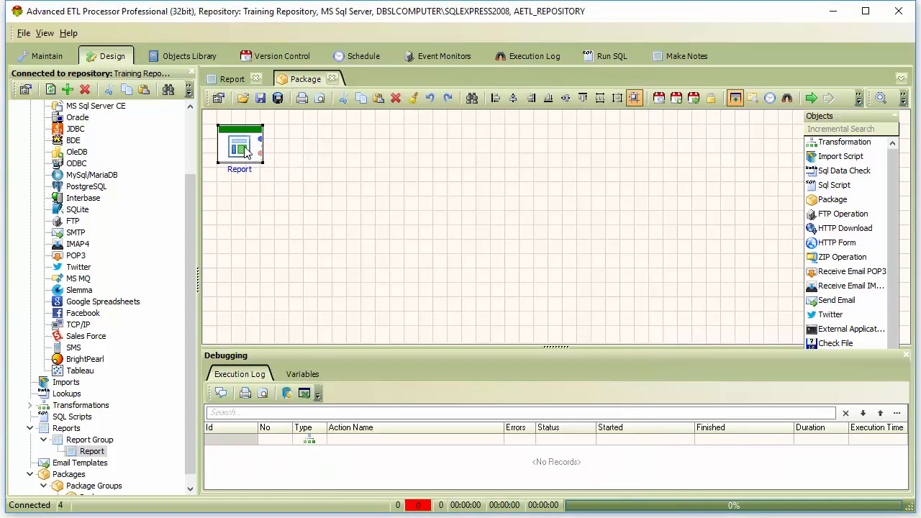
left_click(811, 99)
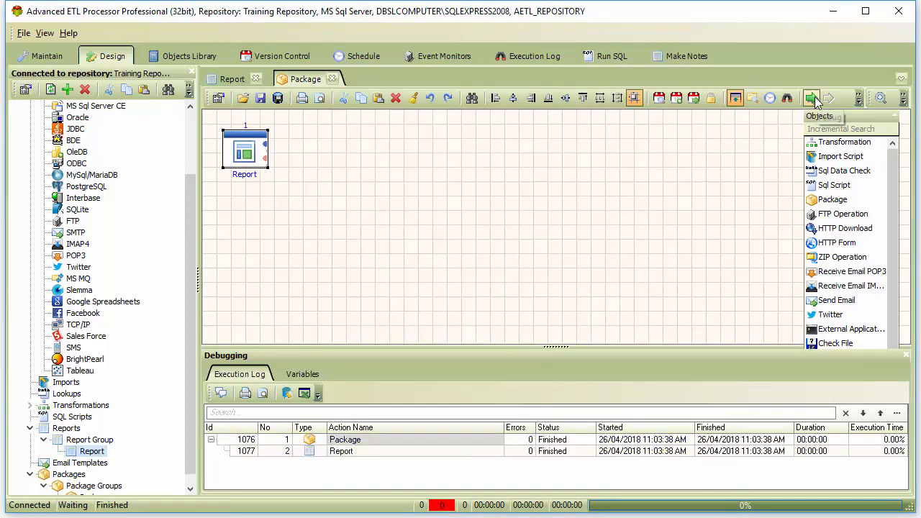
Reopen the Report action's properties and view the generated c:\support\report.pdf file.
double_click(263, 158)
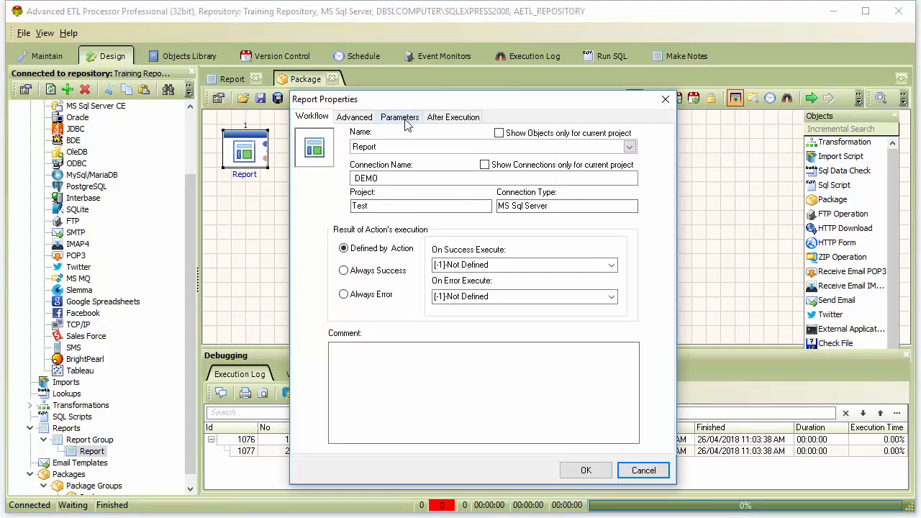
left_click(359, 119)
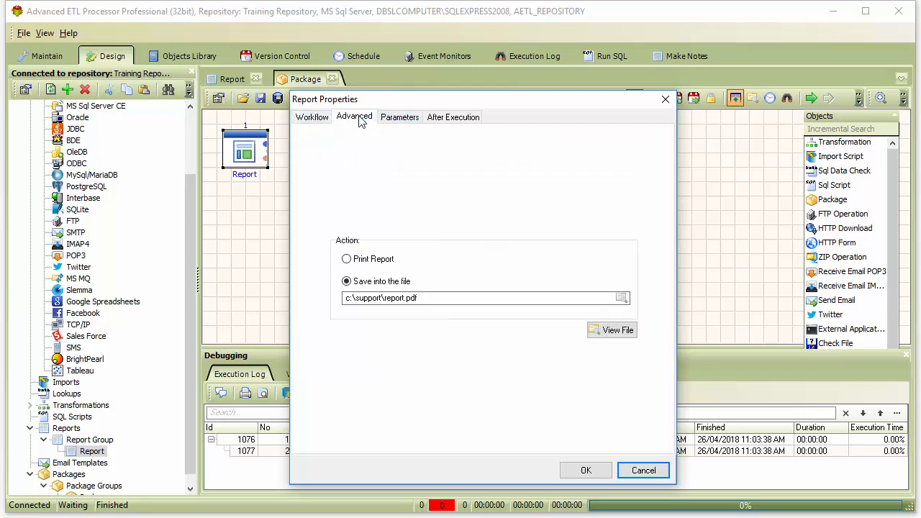
left_click(623, 331)
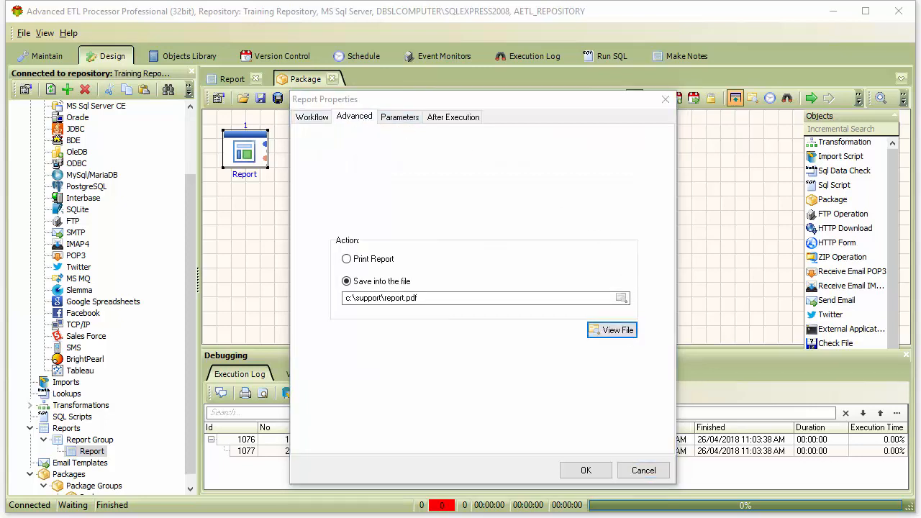